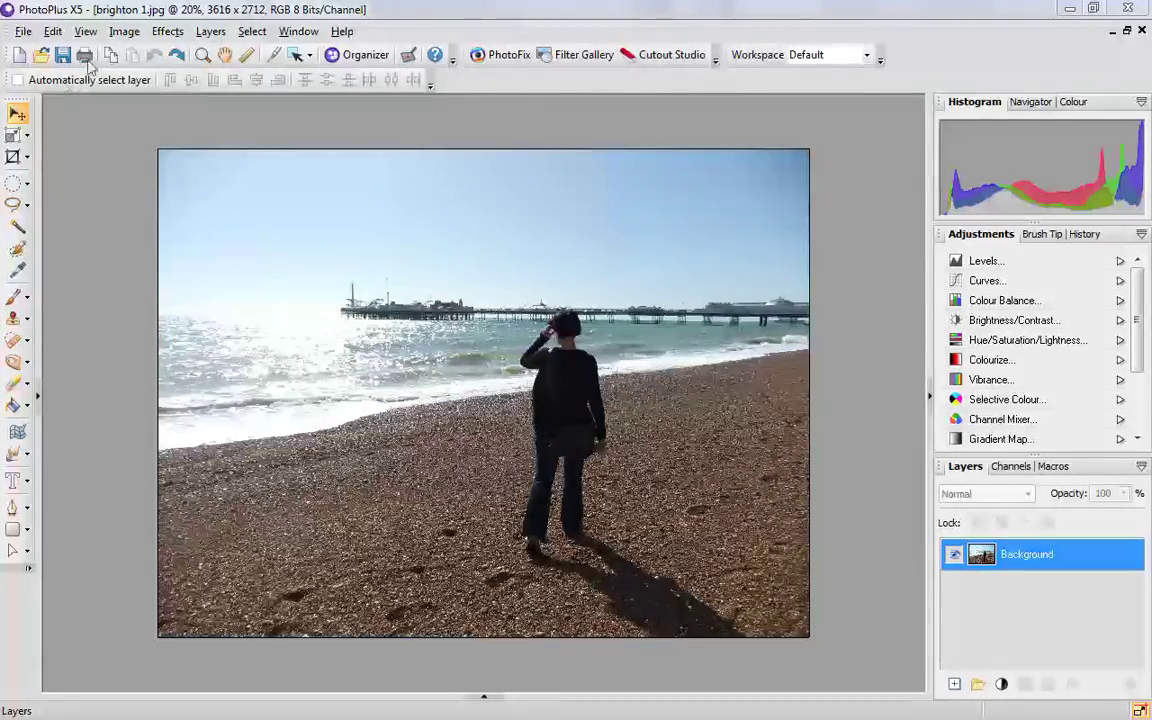
Crop the beach photo from its top-left corner to 3006 x 2712, trimming the right strip
click(12, 157)
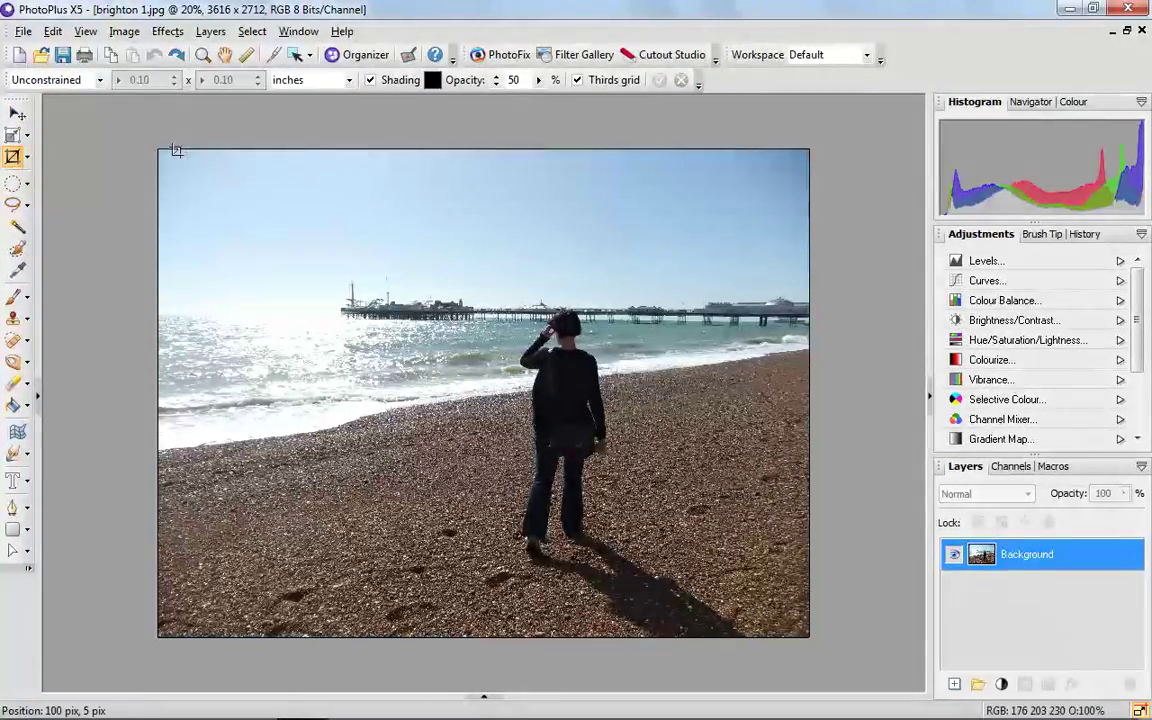
drag(163, 148, 699, 645)
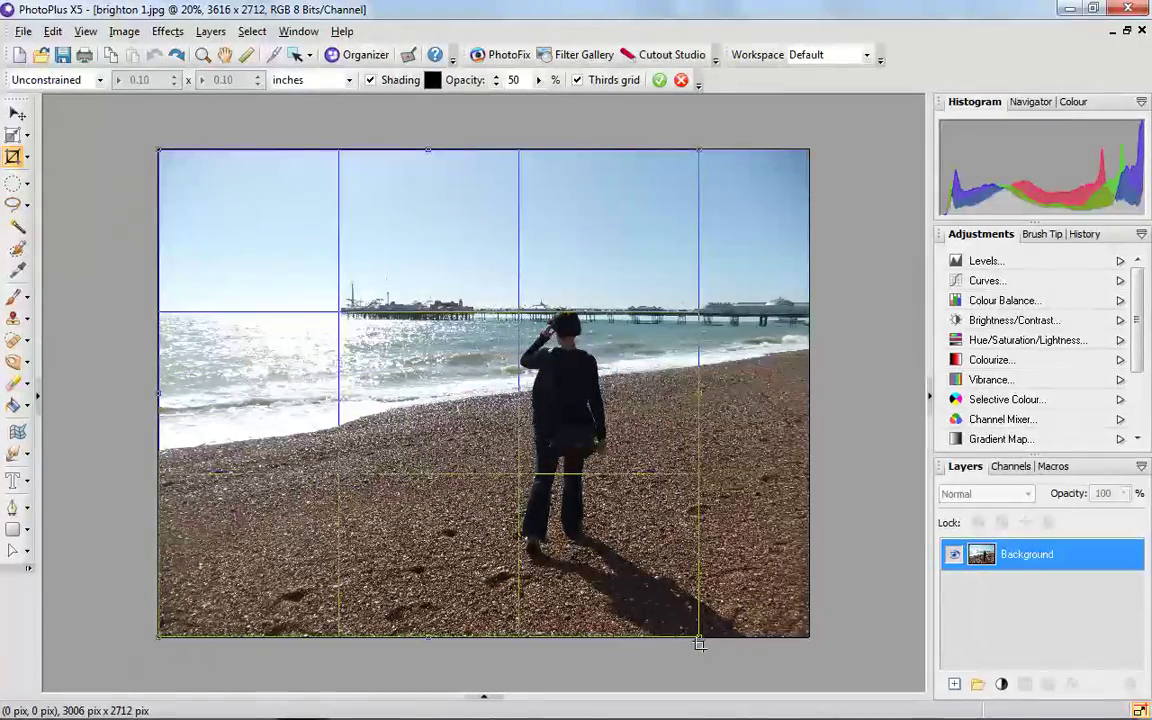
click(660, 82)
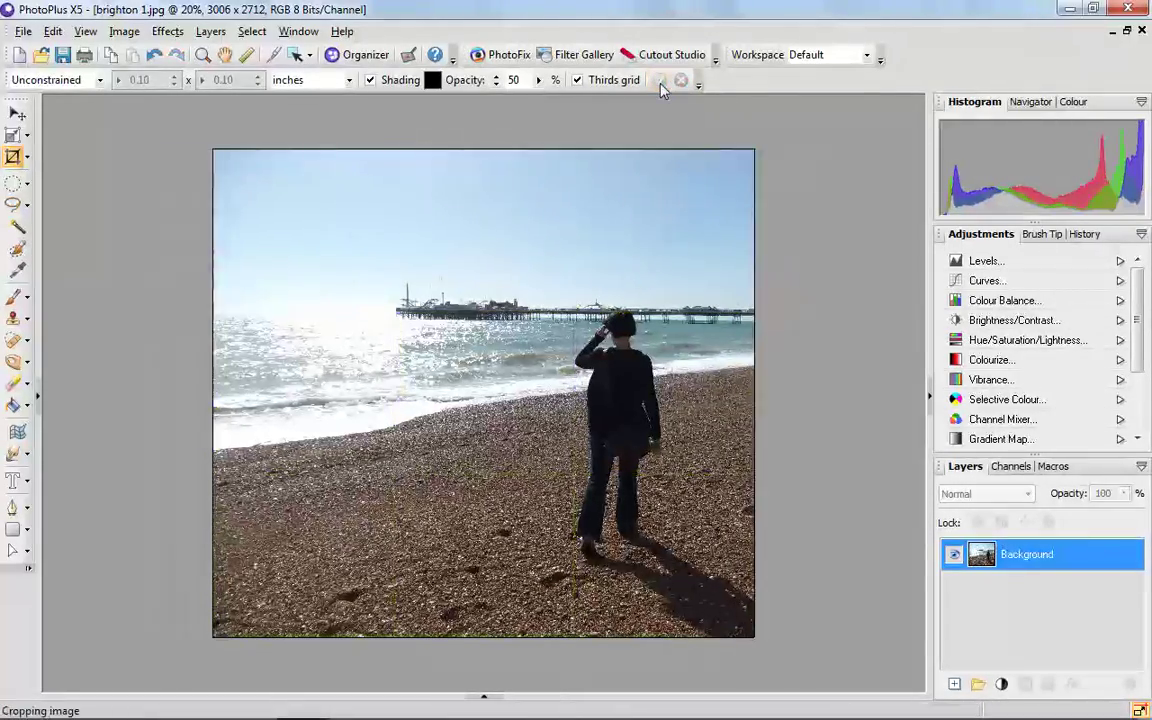
Duplicate the Background layer to create a Background Copy layer above it
right_click(1010, 556)
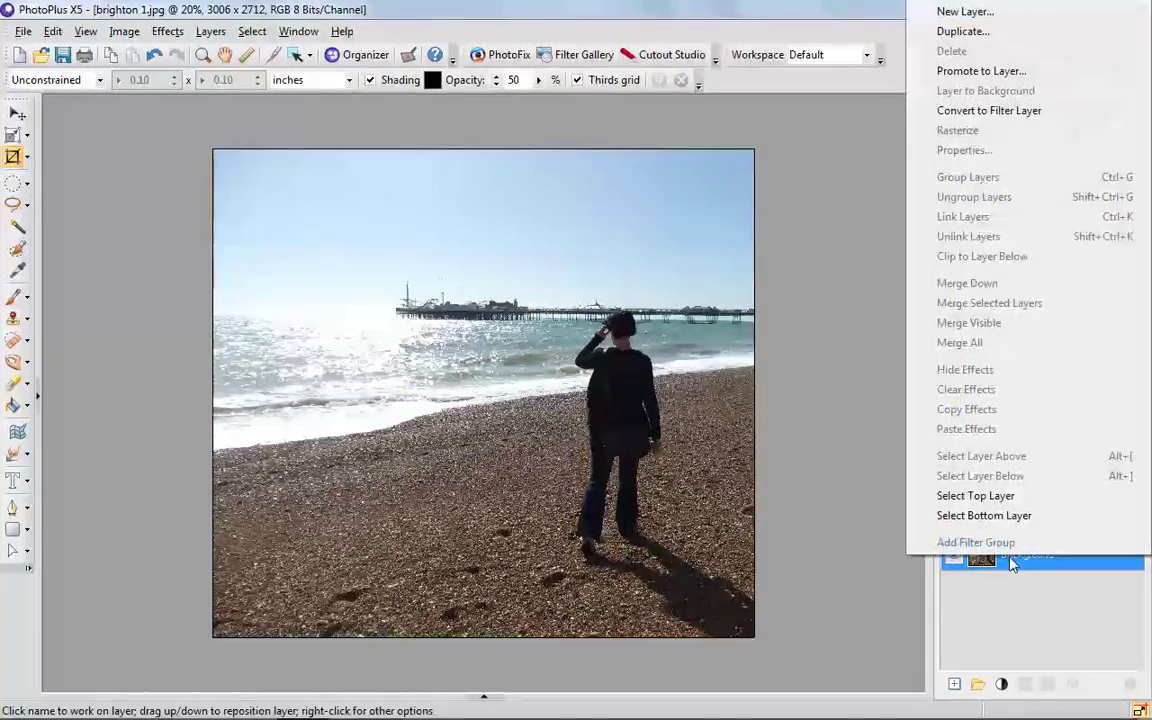
click(965, 38)
click(700, 333)
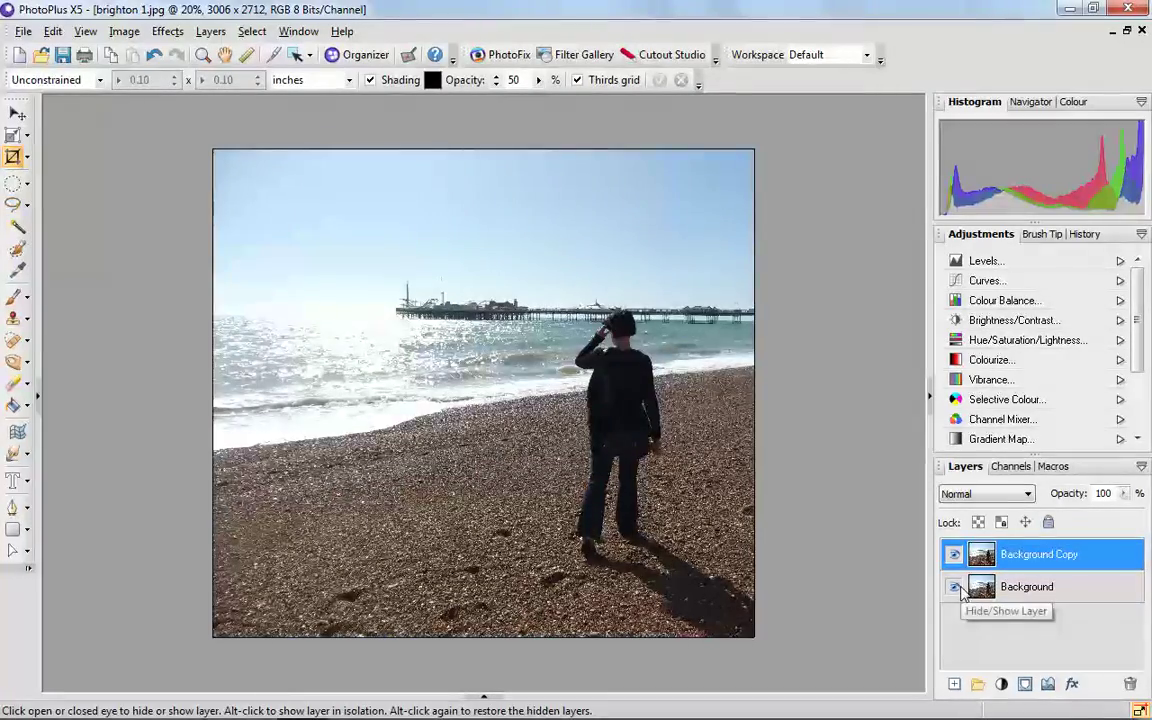
Raise the Background Copy layer's contrast to 24 with Brightness/Contrast, brightness left at 0
click(127, 32)
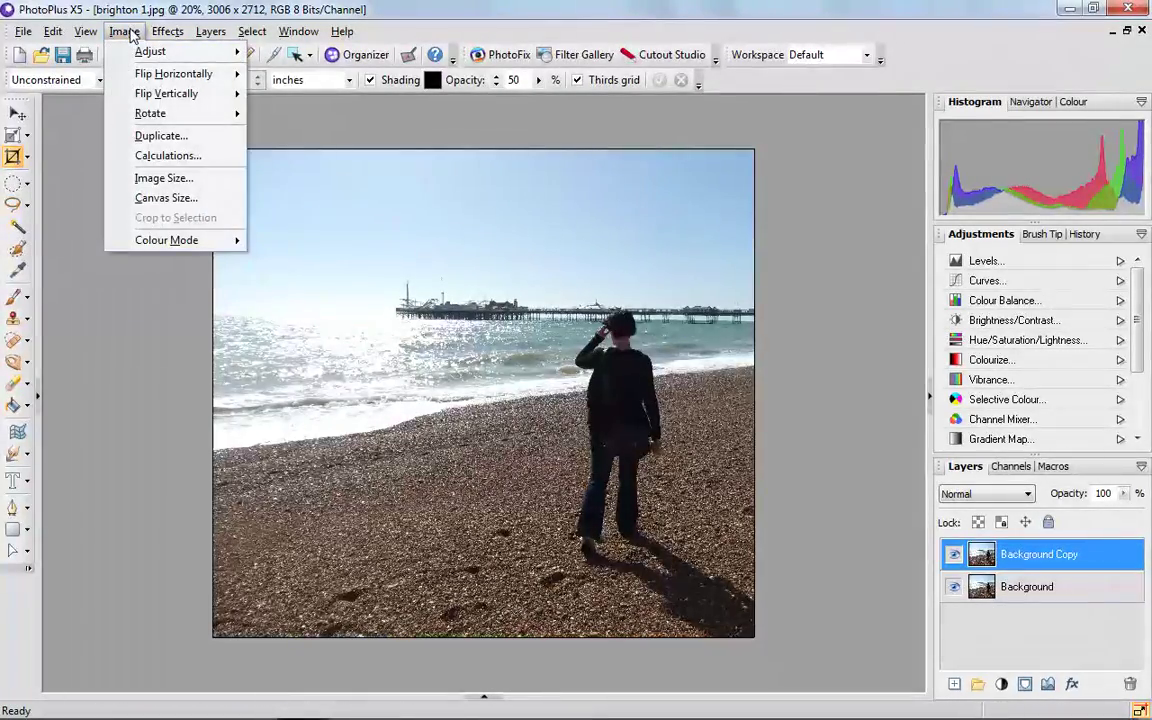
mouse_move(150, 51)
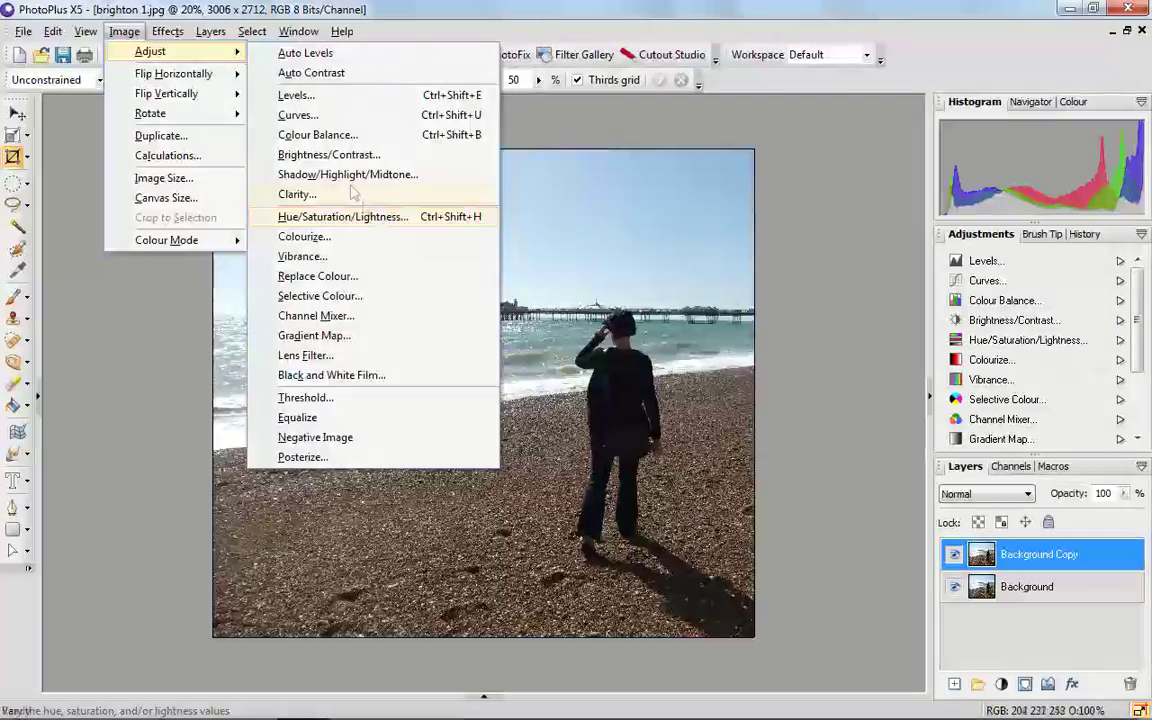
click(340, 155)
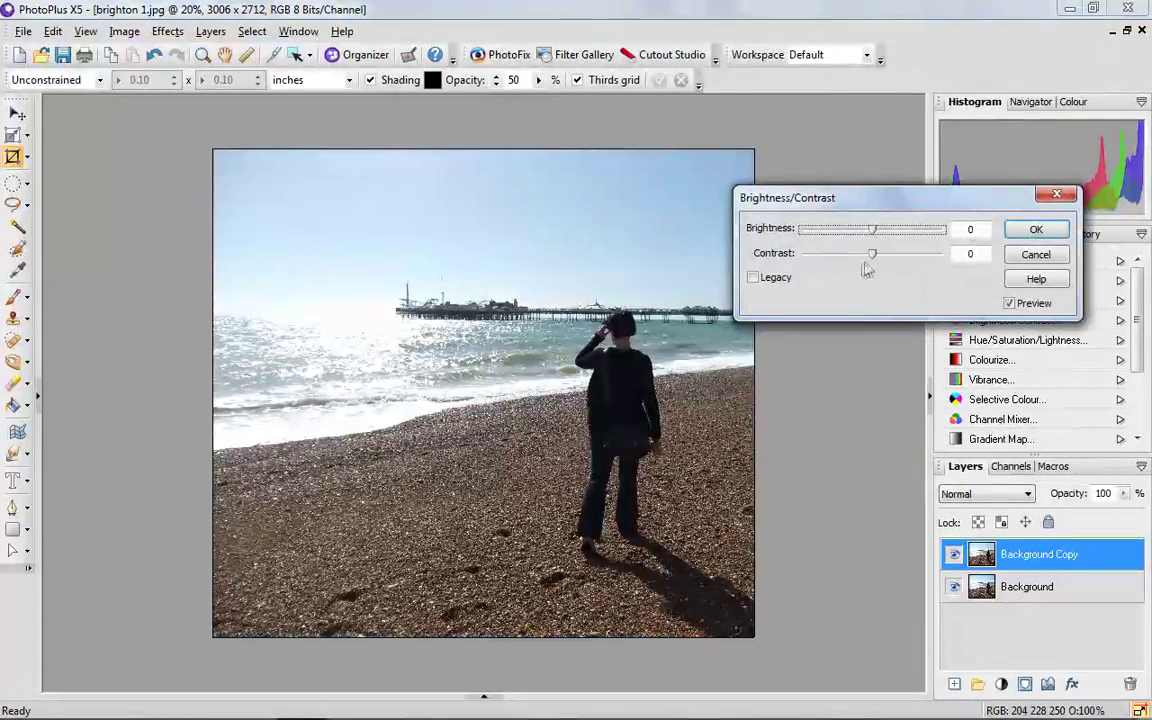
drag(875, 260, 890, 260)
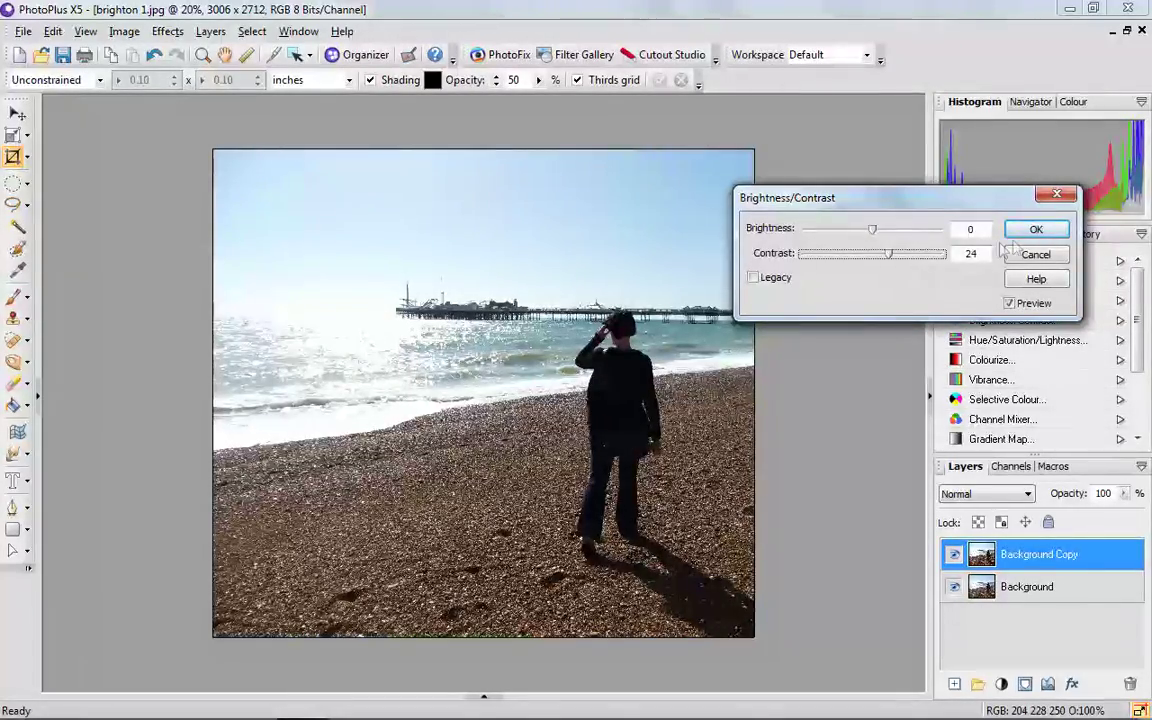
click(1034, 232)
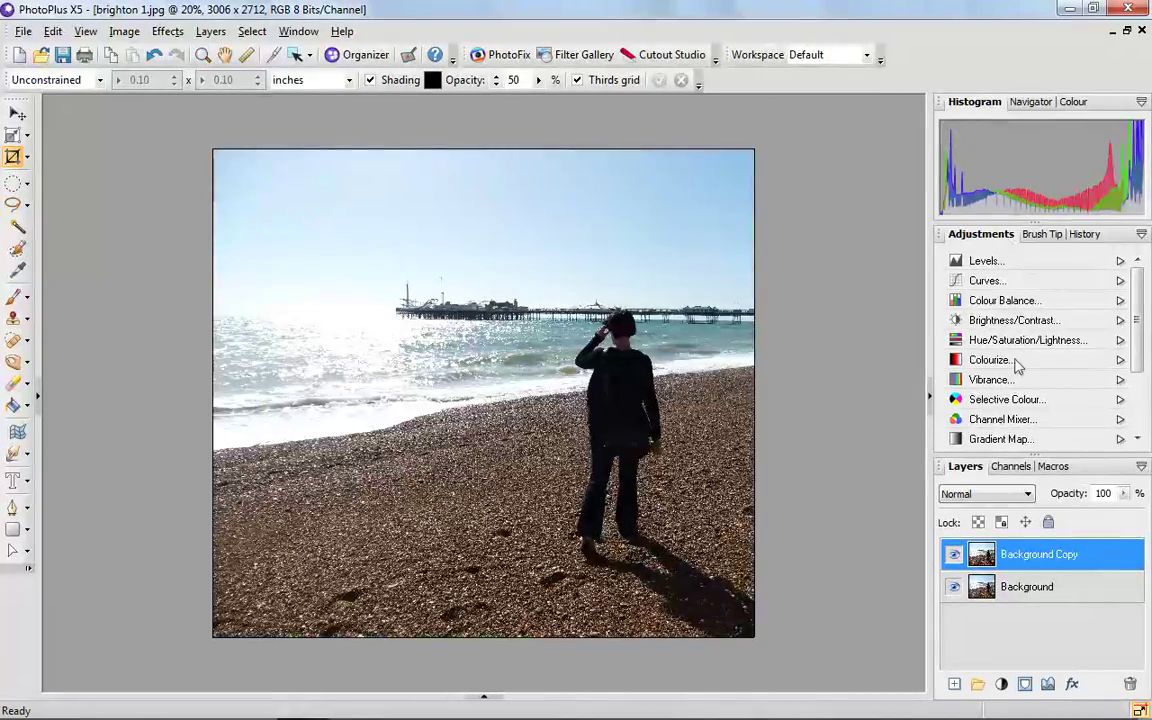
Add a Curves adjustment layer and bow its Red channel curve upward
click(986, 280)
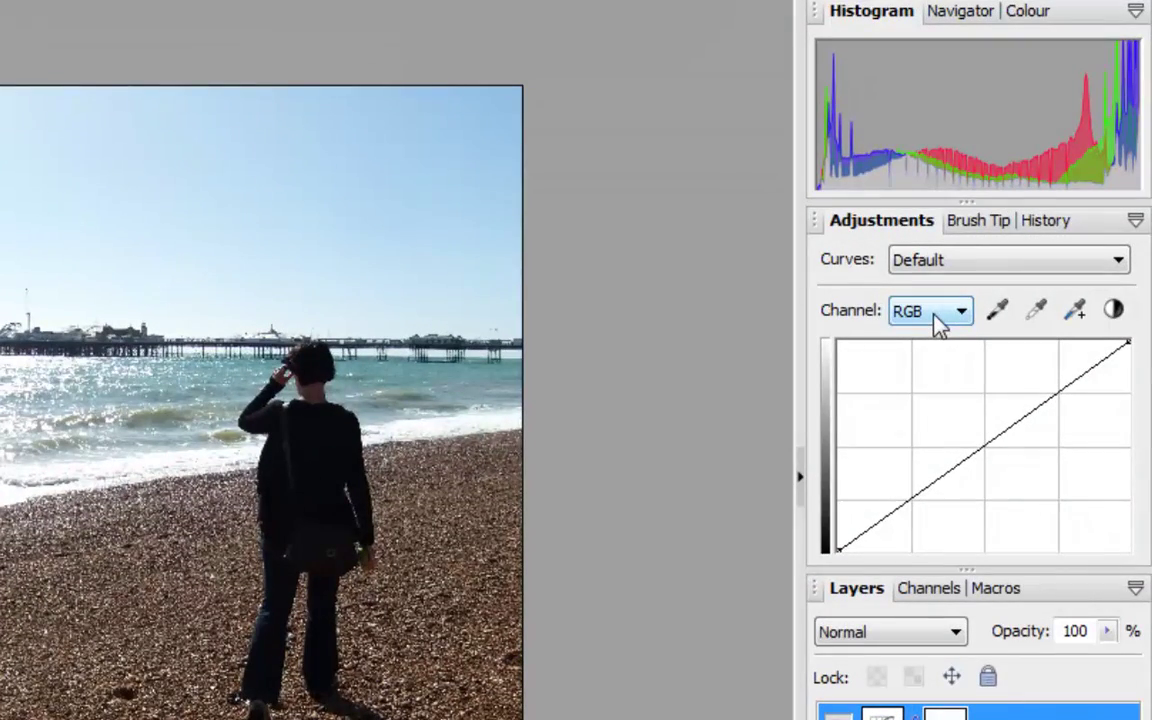
click(937, 321)
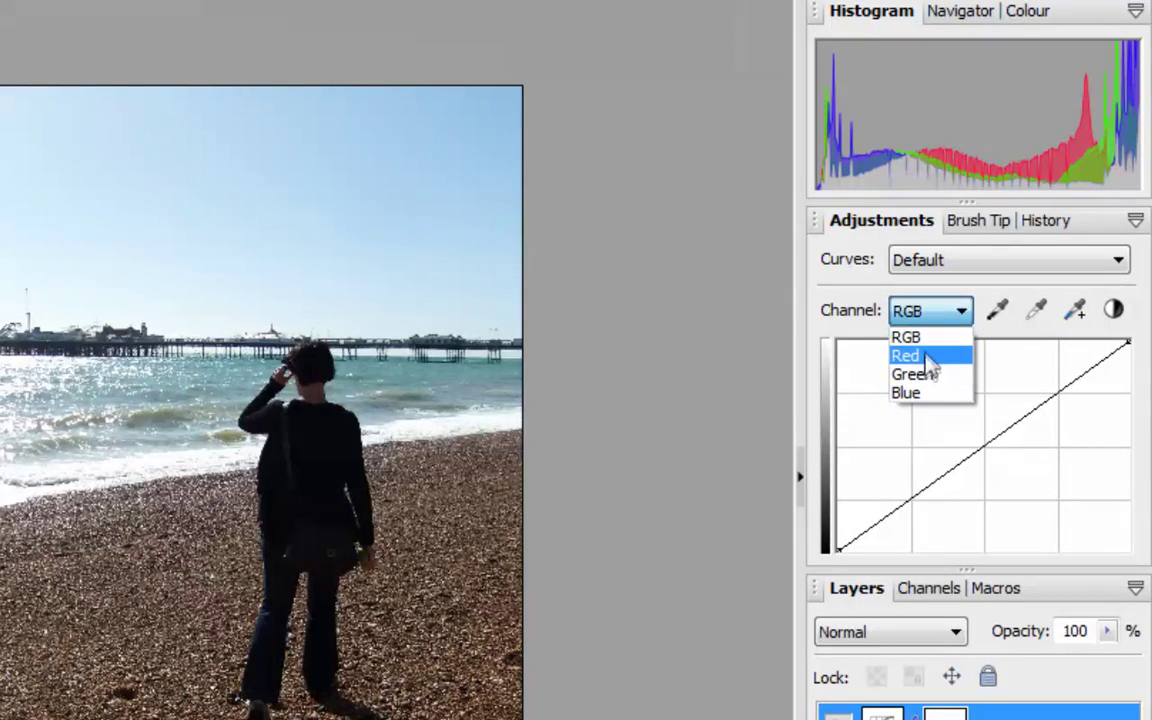
click(924, 354)
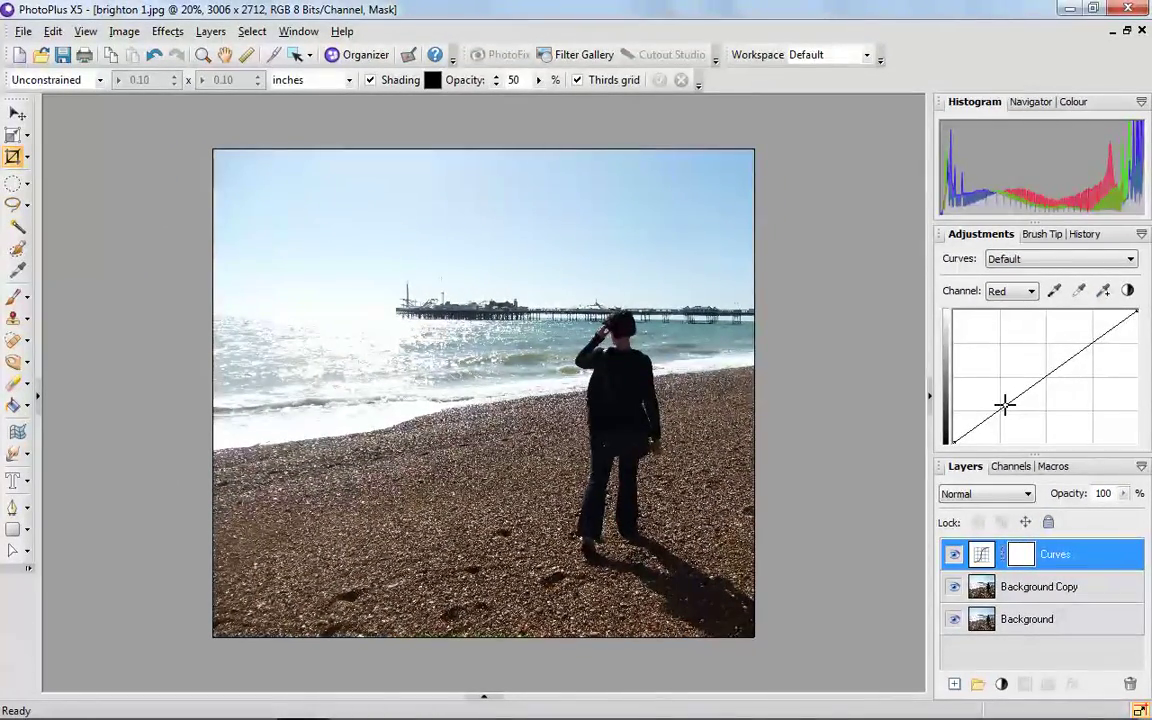
drag(1005, 404, 993, 391)
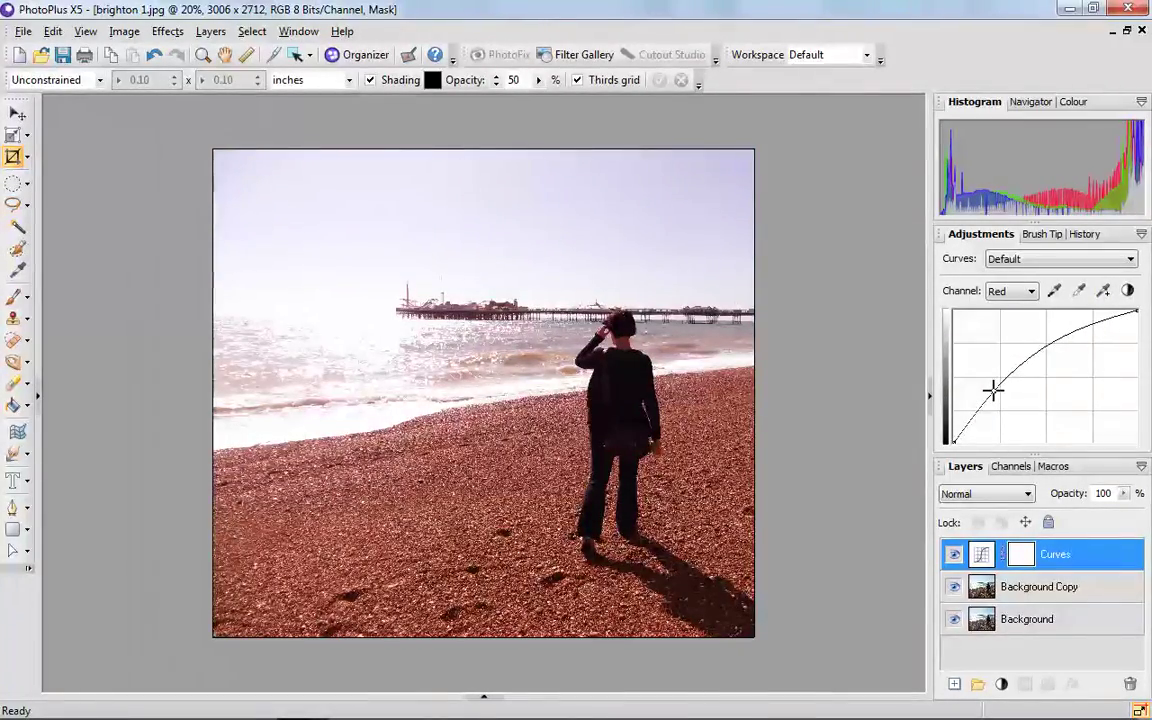
Pull the Blue curve down and lift the Green curve slightly, then reselect Background Copy
click(1030, 292)
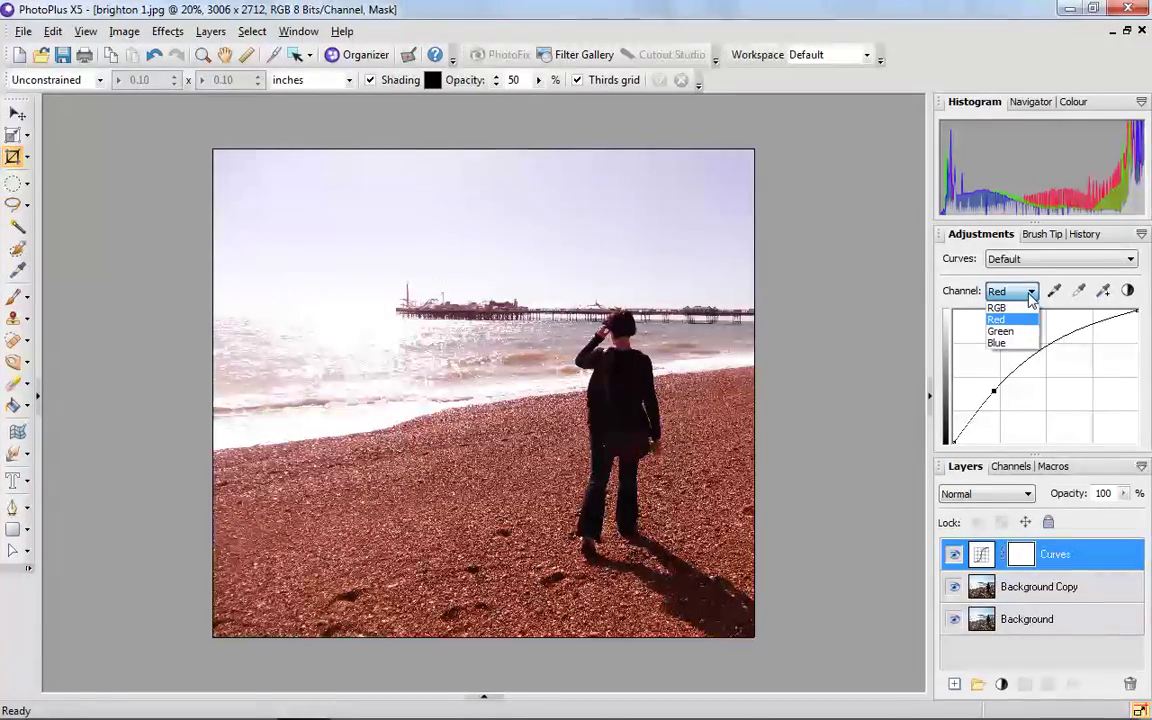
click(1022, 343)
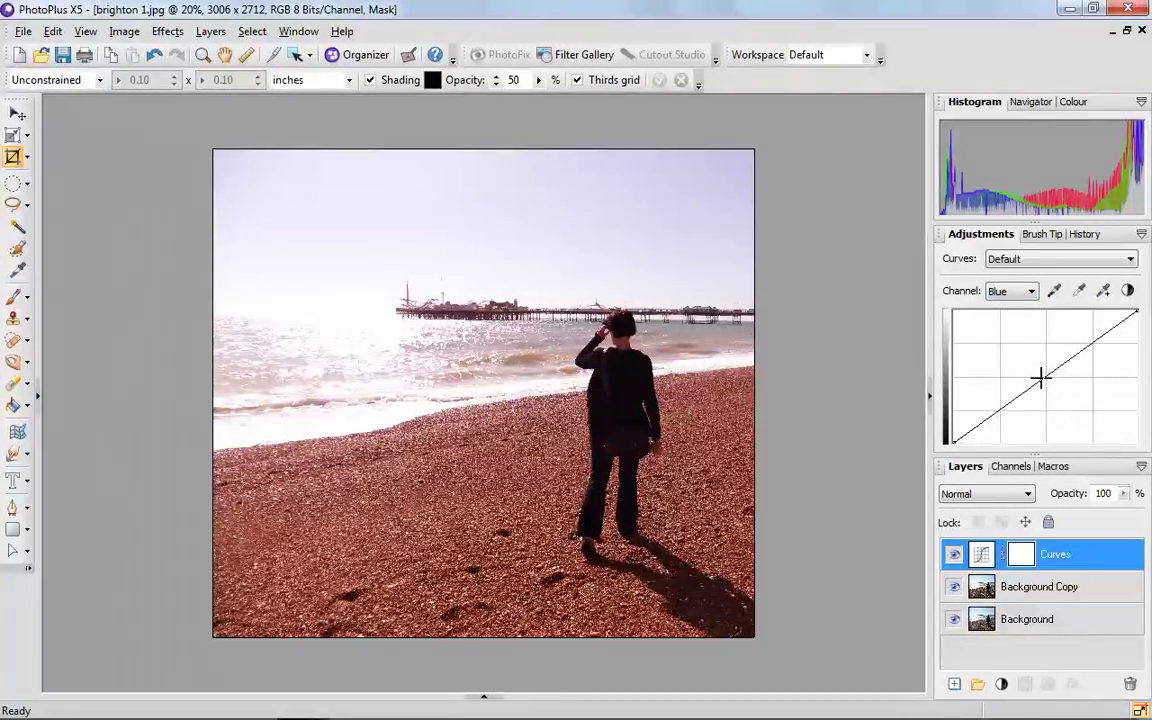
drag(1040, 375, 1047, 392)
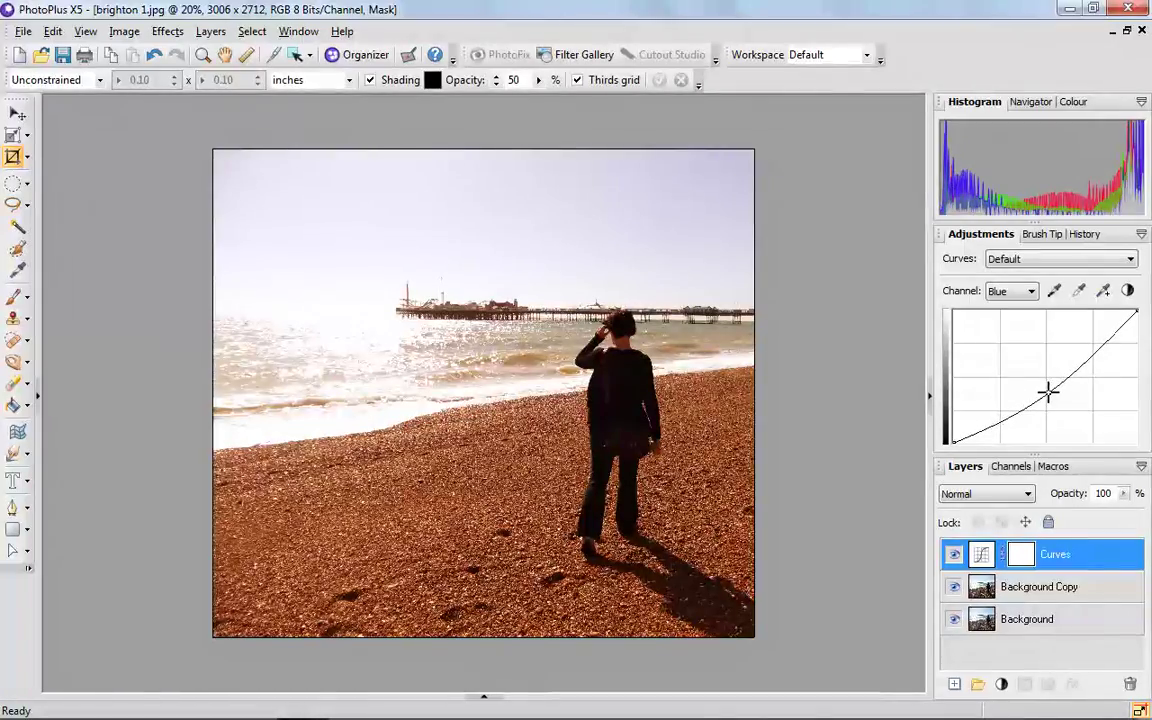
click(1030, 296)
click(1023, 328)
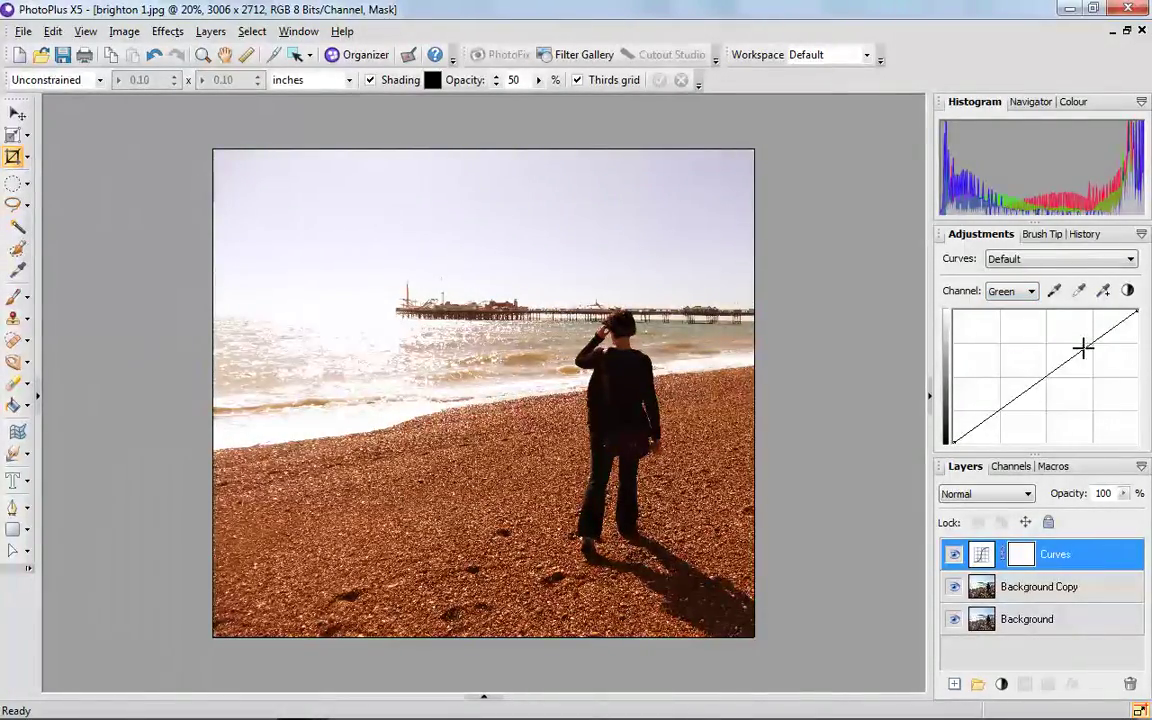
drag(1083, 348, 1077, 342)
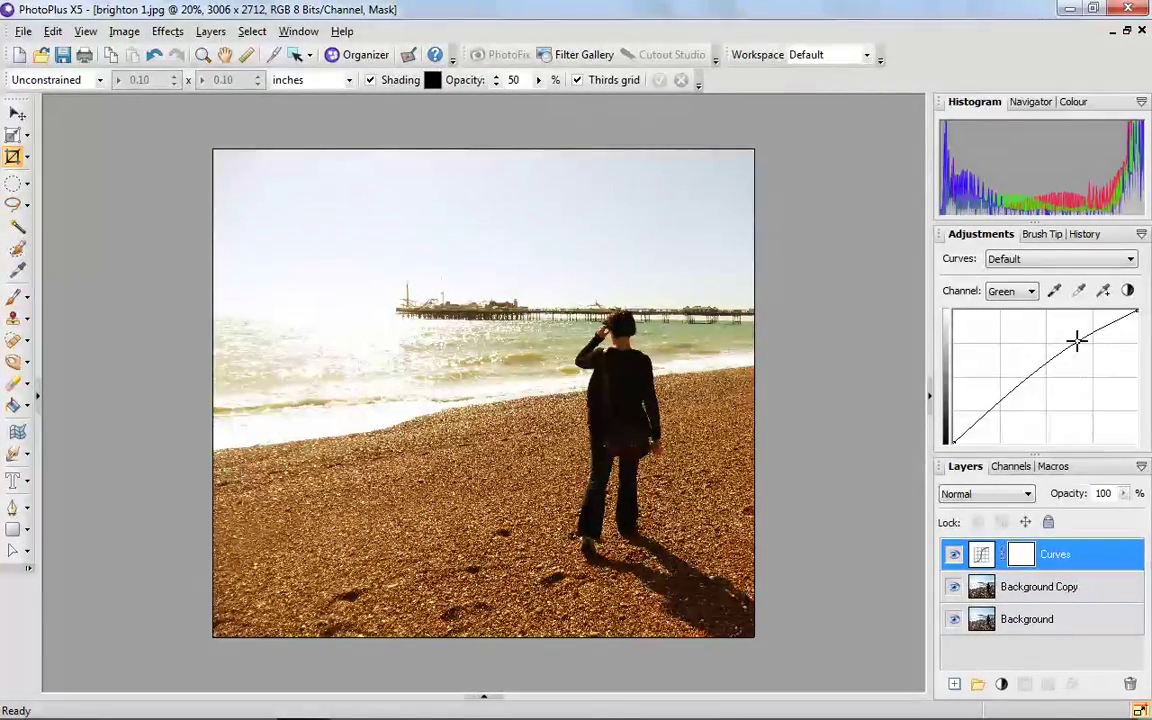
click(1062, 588)
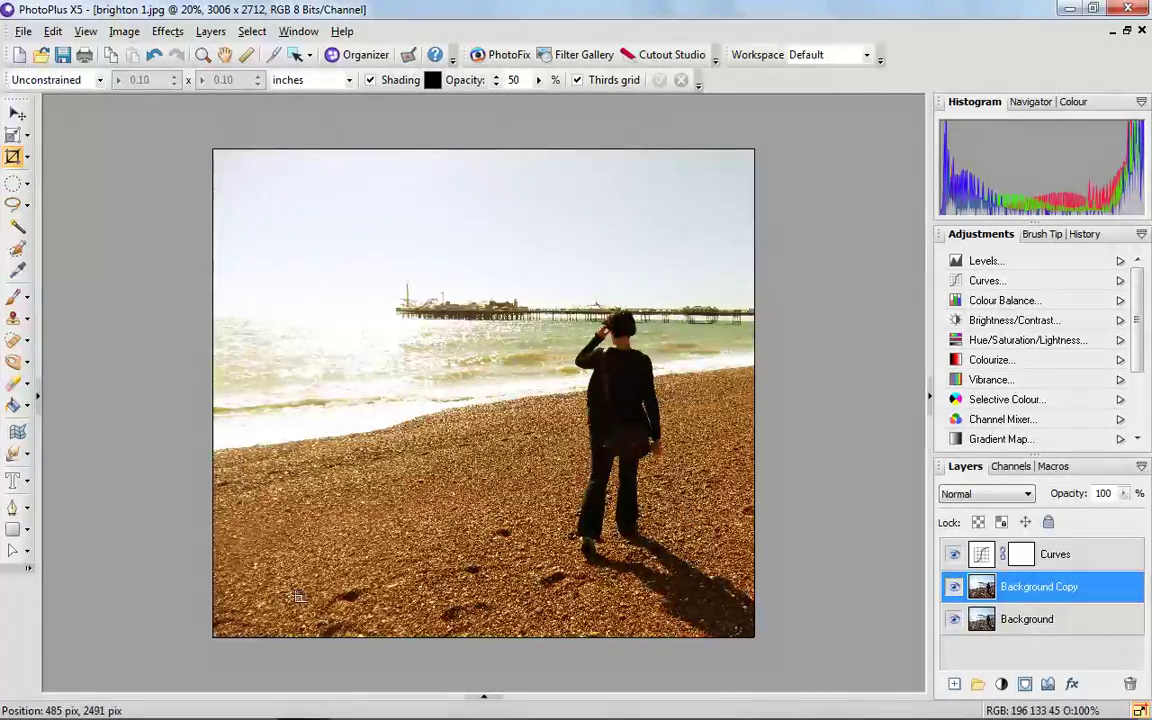
Burn the bottom-left corner, bottom edge and bottom-right corner with shadow at 73% exposure
click(20, 367)
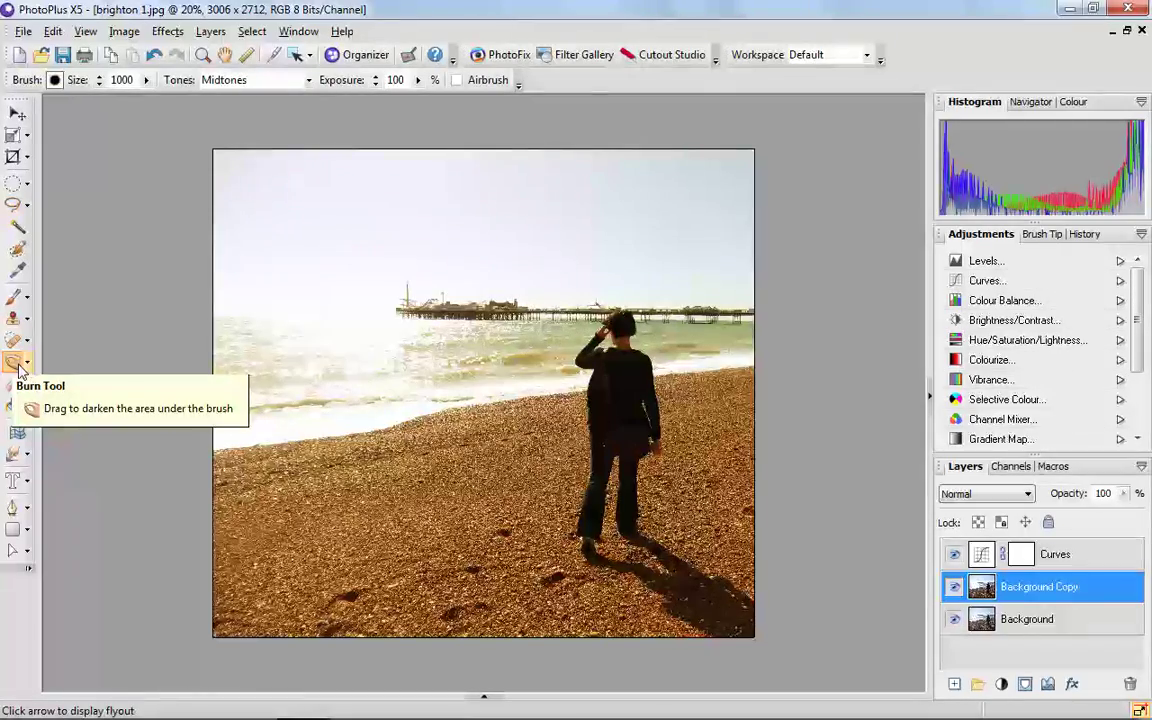
click(15, 364)
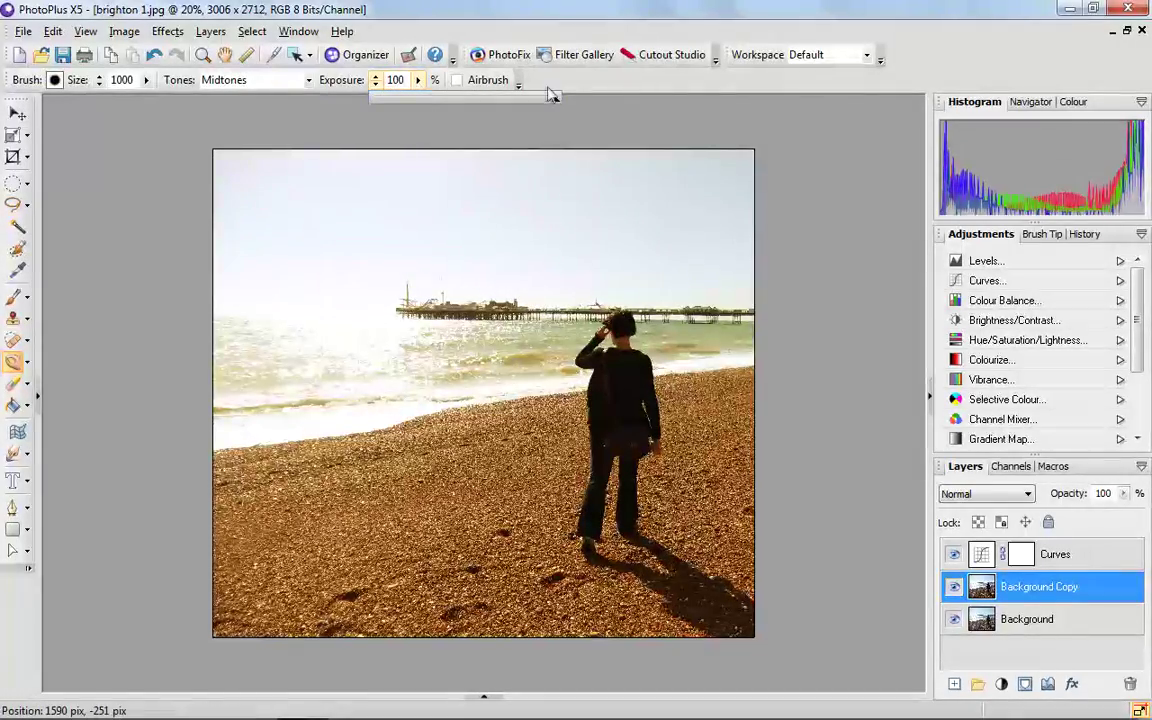
drag(556, 104, 506, 106)
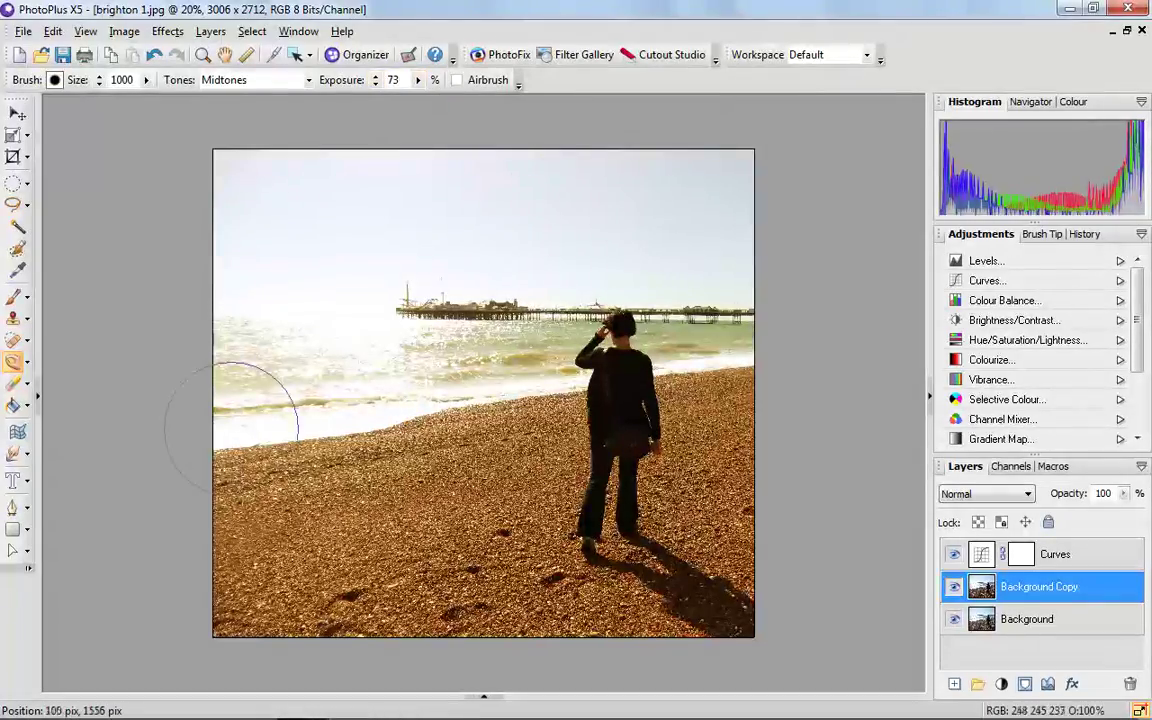
drag(253, 649, 248, 678)
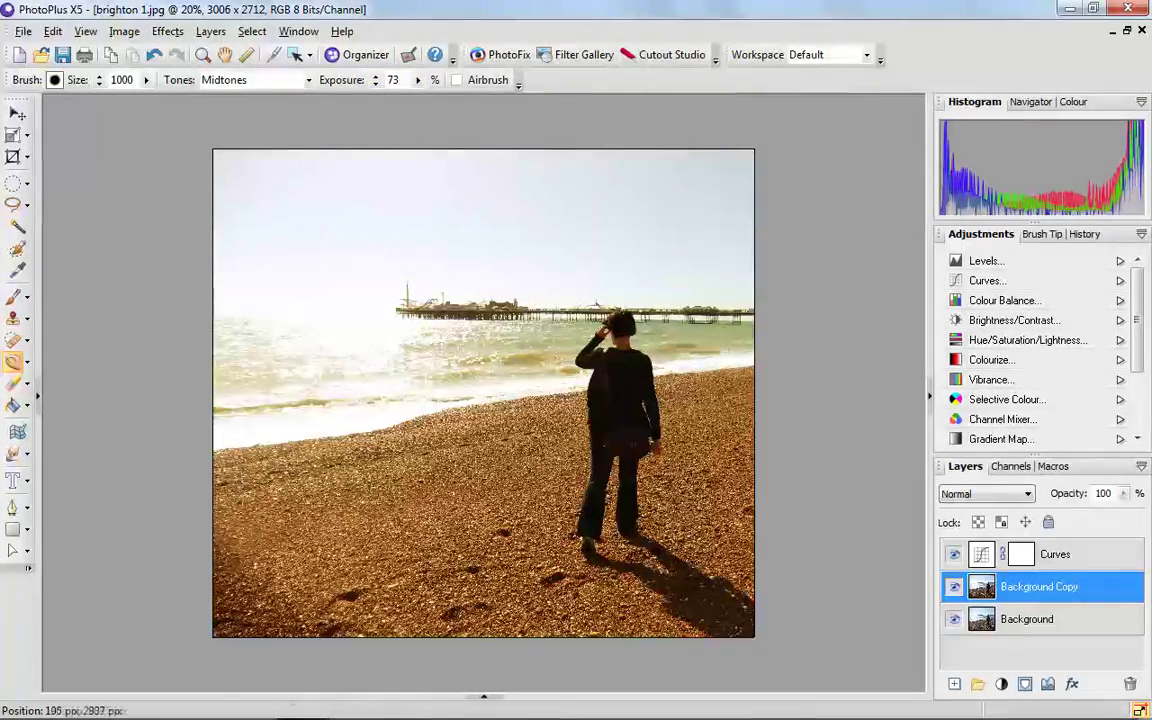
drag(335, 668, 434, 663)
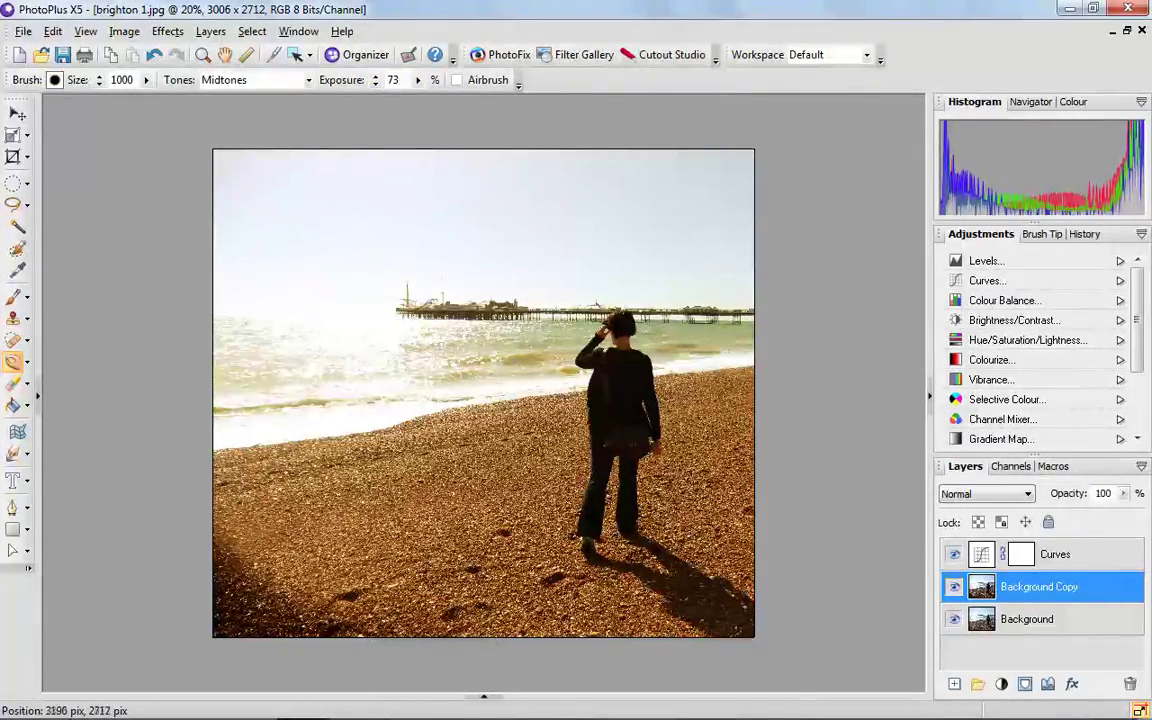
mouse_move(780, 600)
mouse_down()
mouse_move(663, 663)
mouse_move(765, 585)
mouse_up()
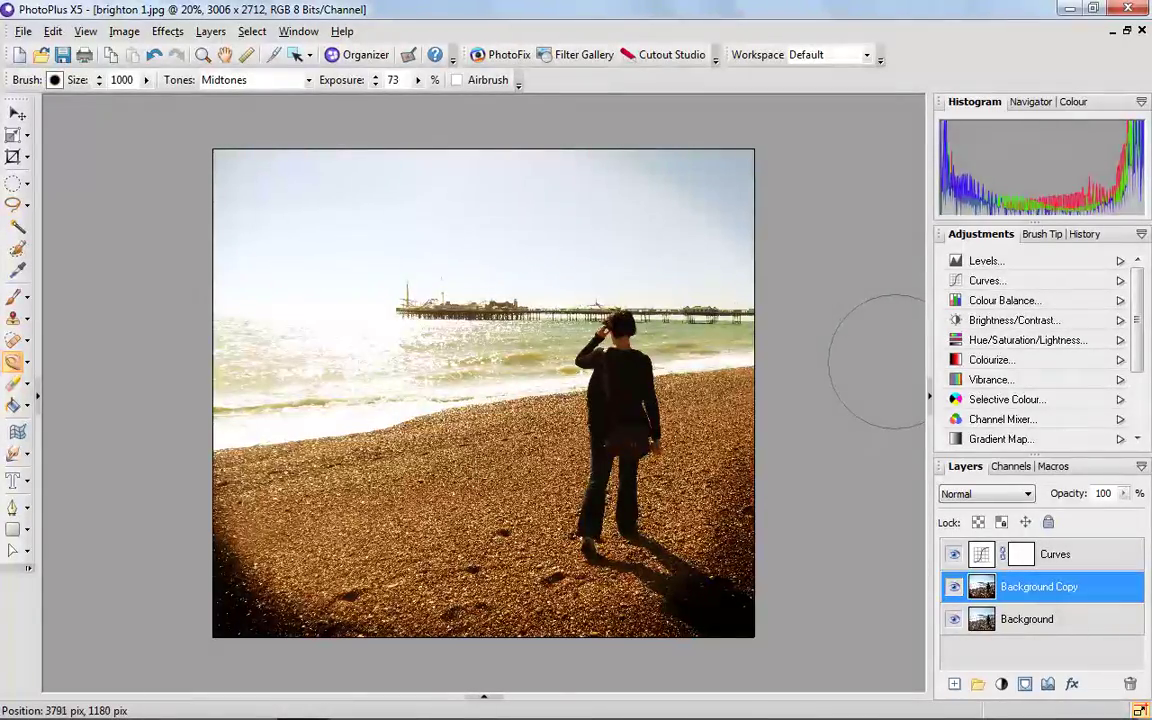
Apply Add Noise at 6 percent with Uniform distribution to the Background Copy layer
click(170, 36)
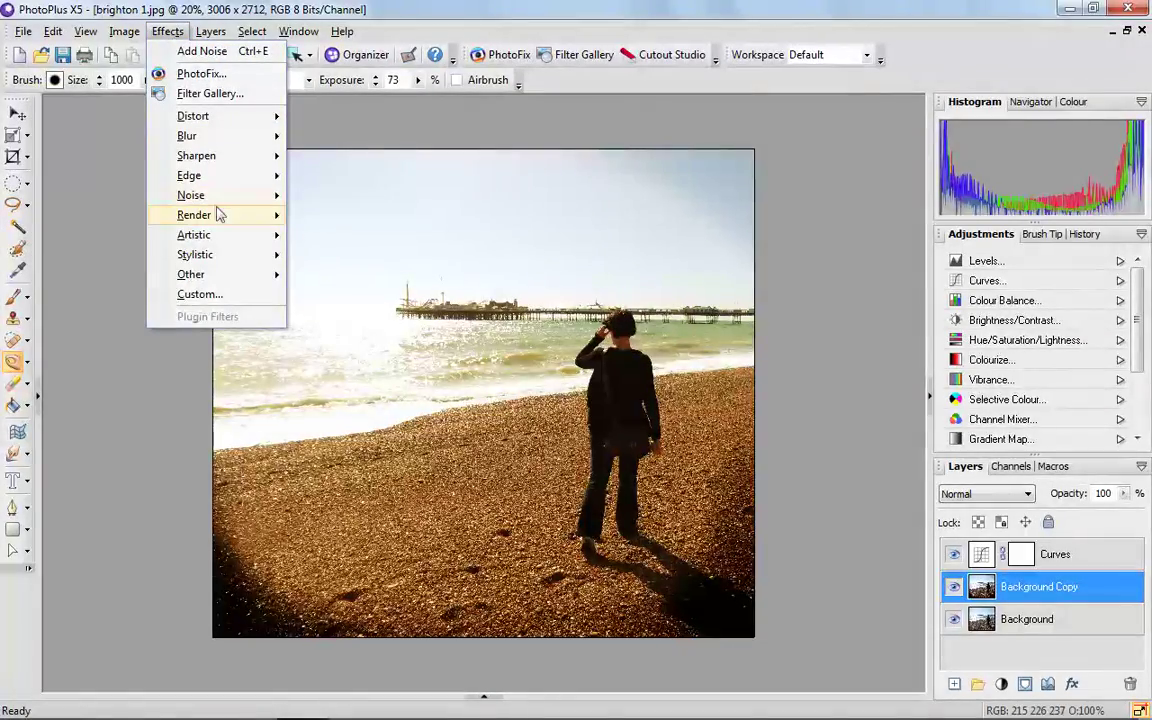
mouse_move(224, 198)
click(347, 198)
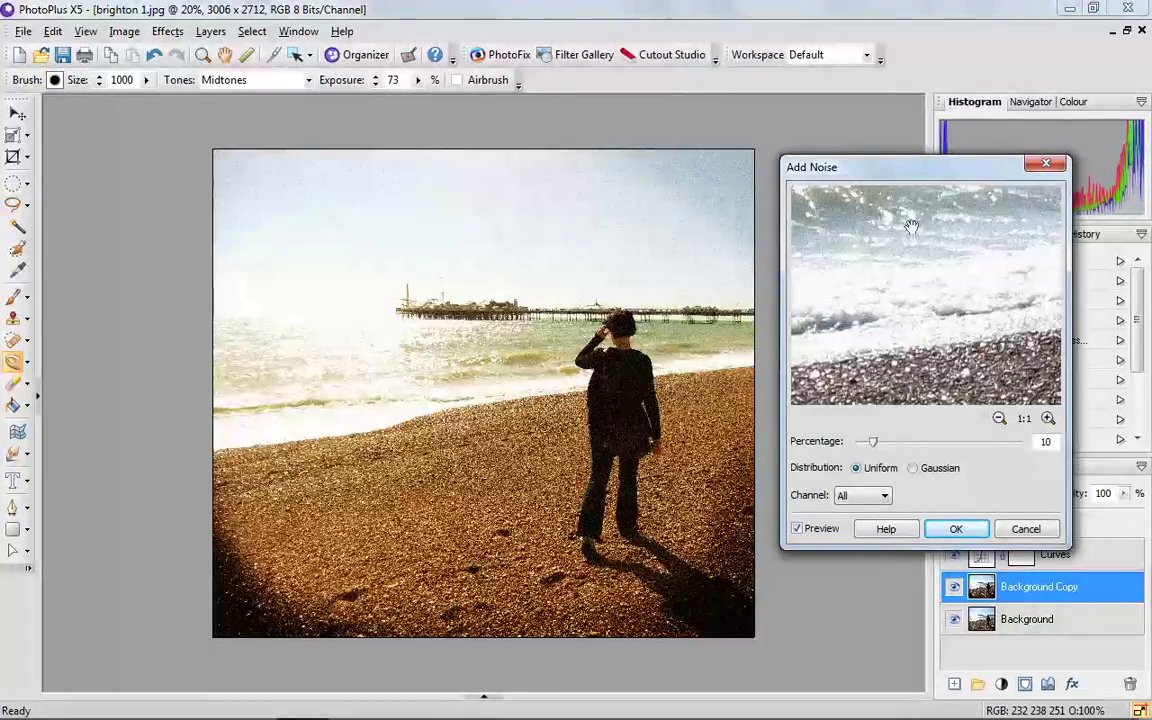
drag(938, 296, 941, 216)
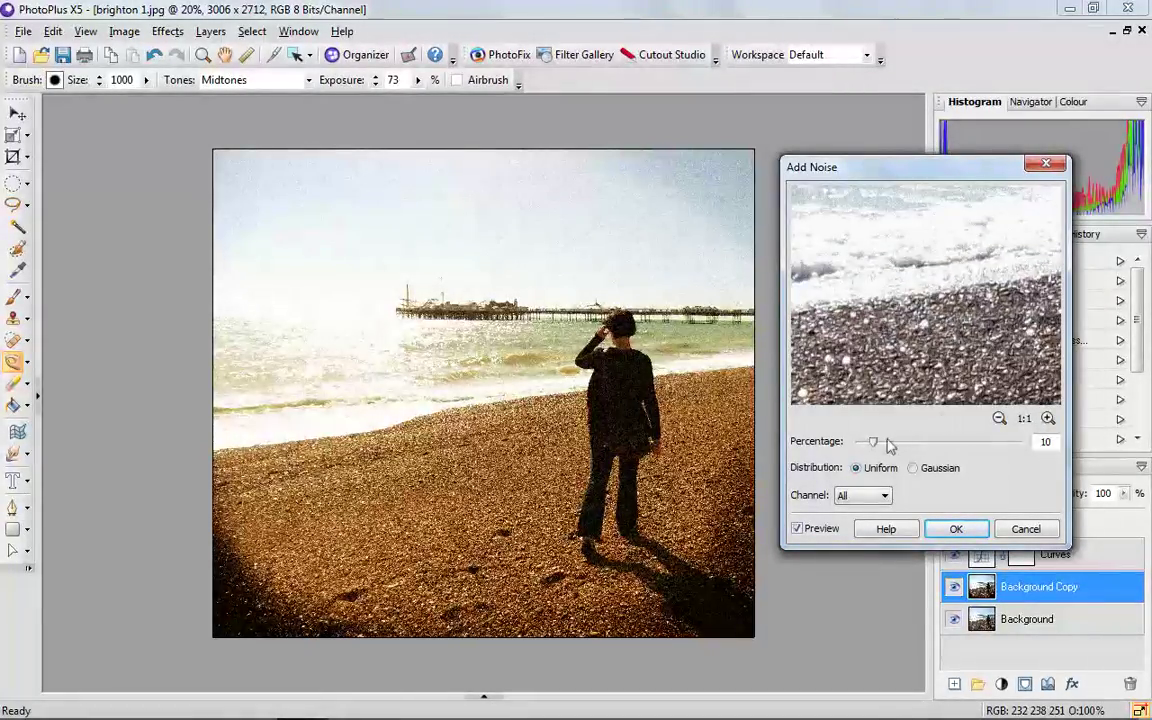
drag(874, 444, 870, 447)
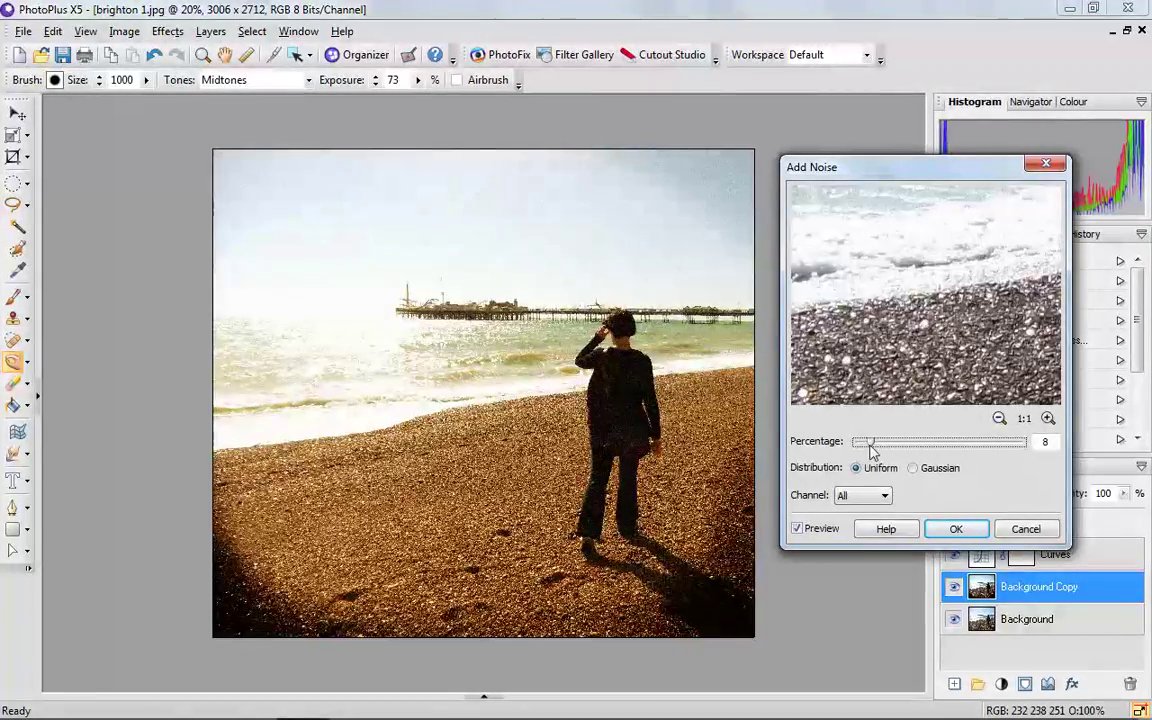
drag(870, 446, 866, 446)
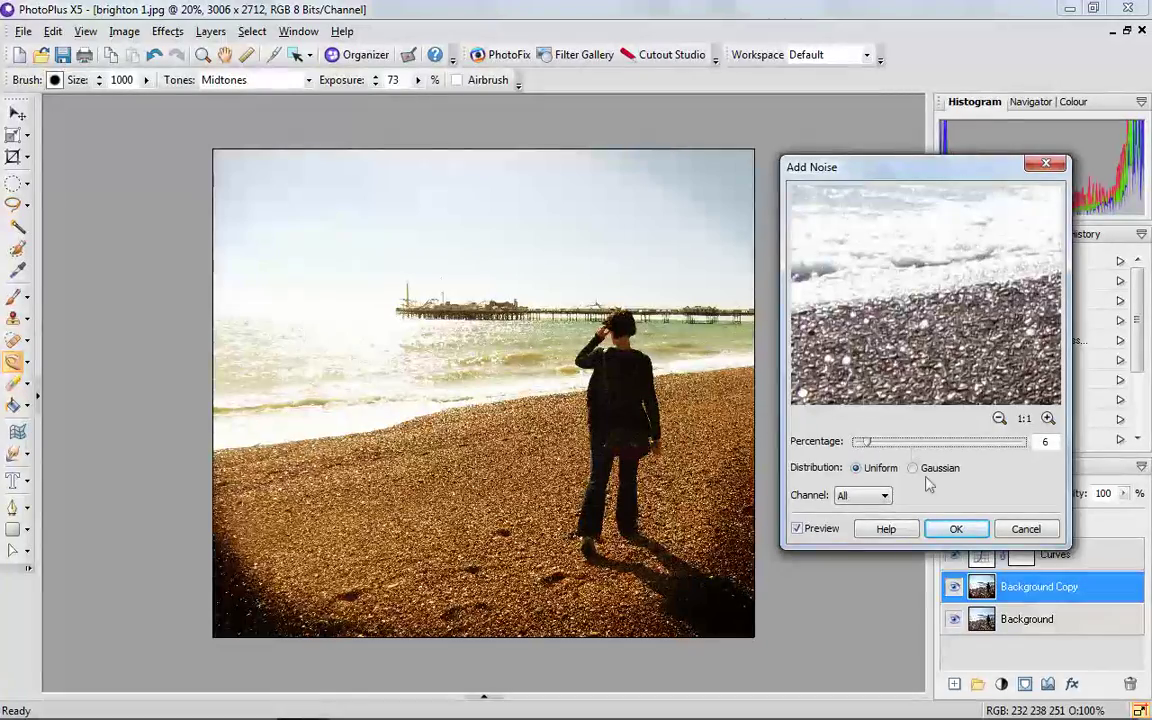
click(952, 530)
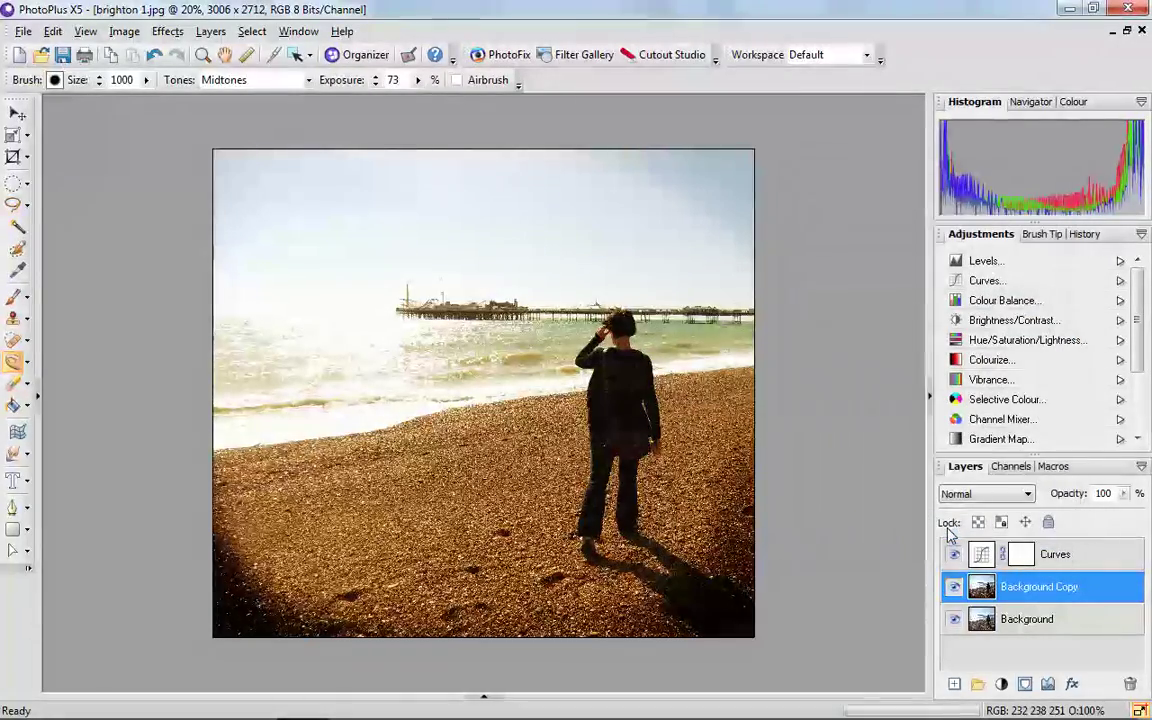
key(v)
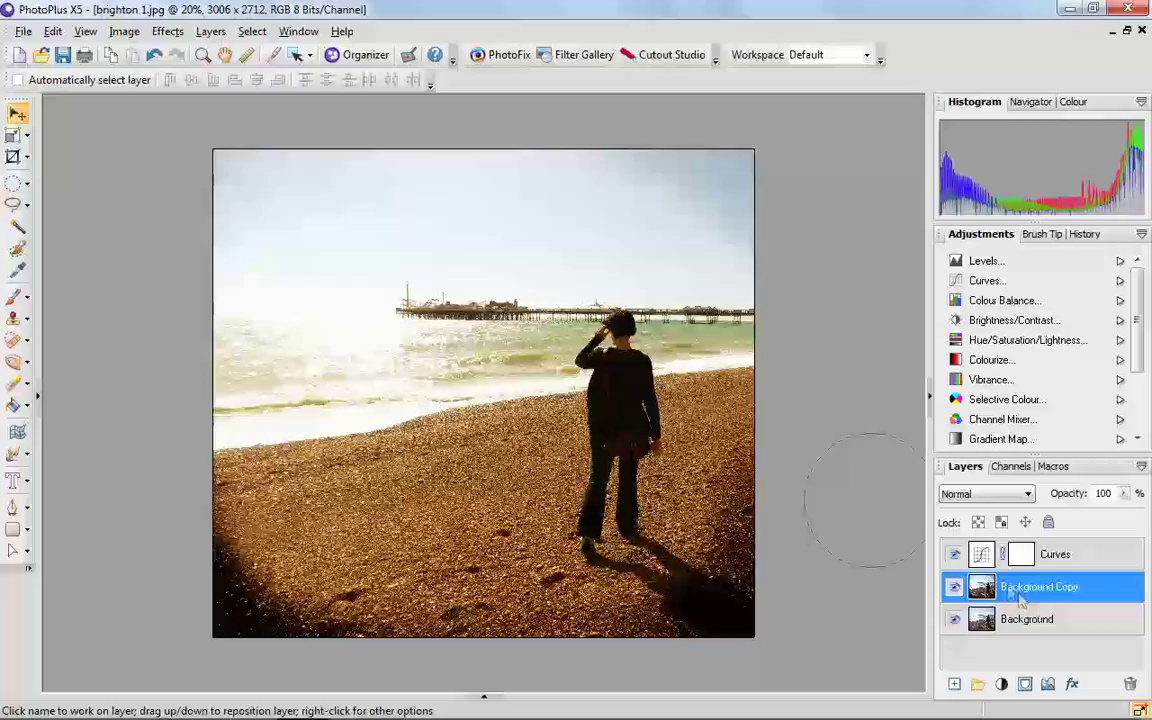
click(955, 556)
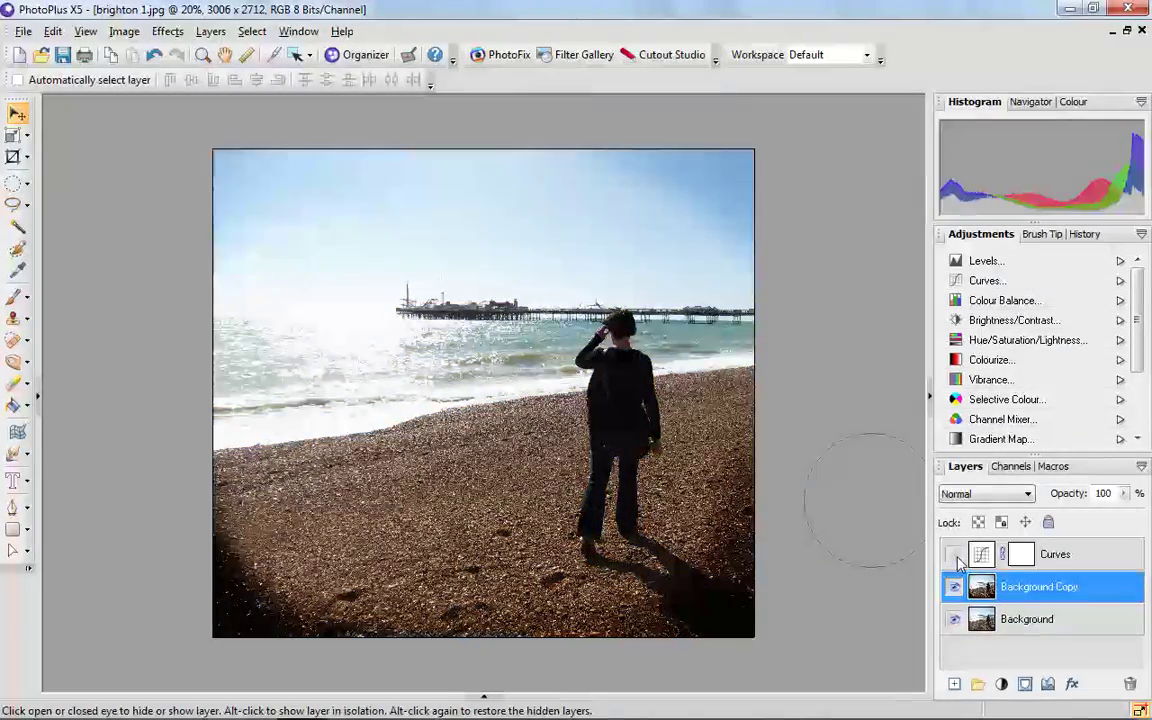
click(955, 589)
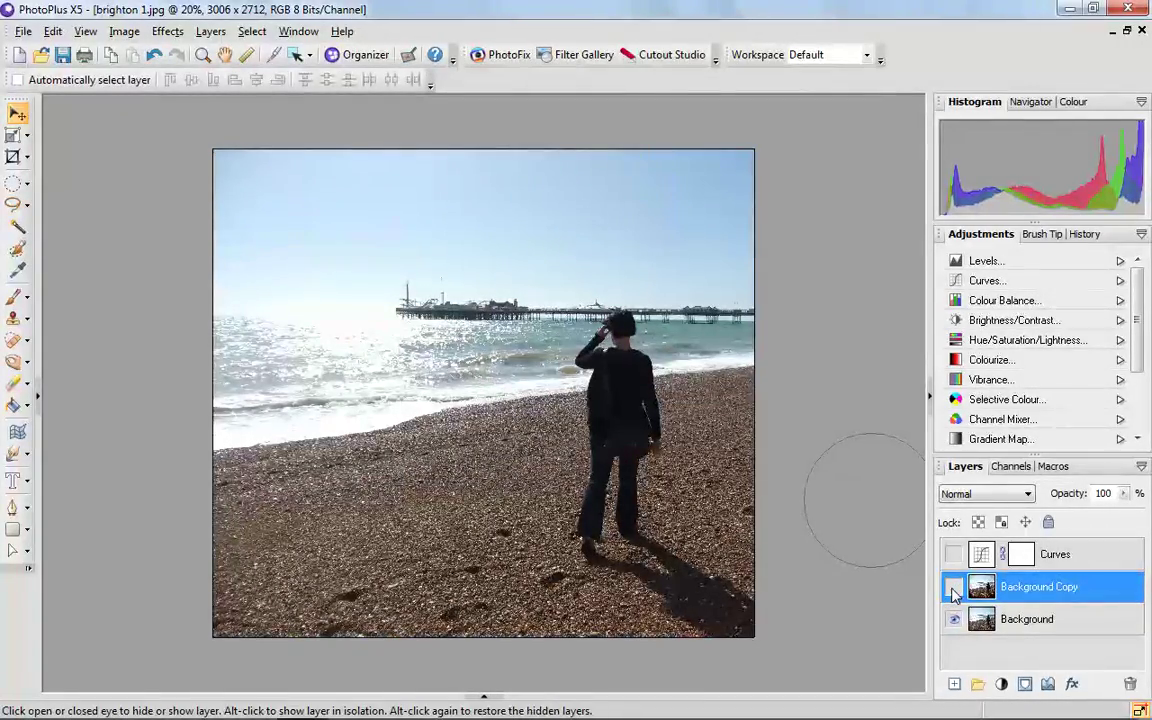
click(953, 590)
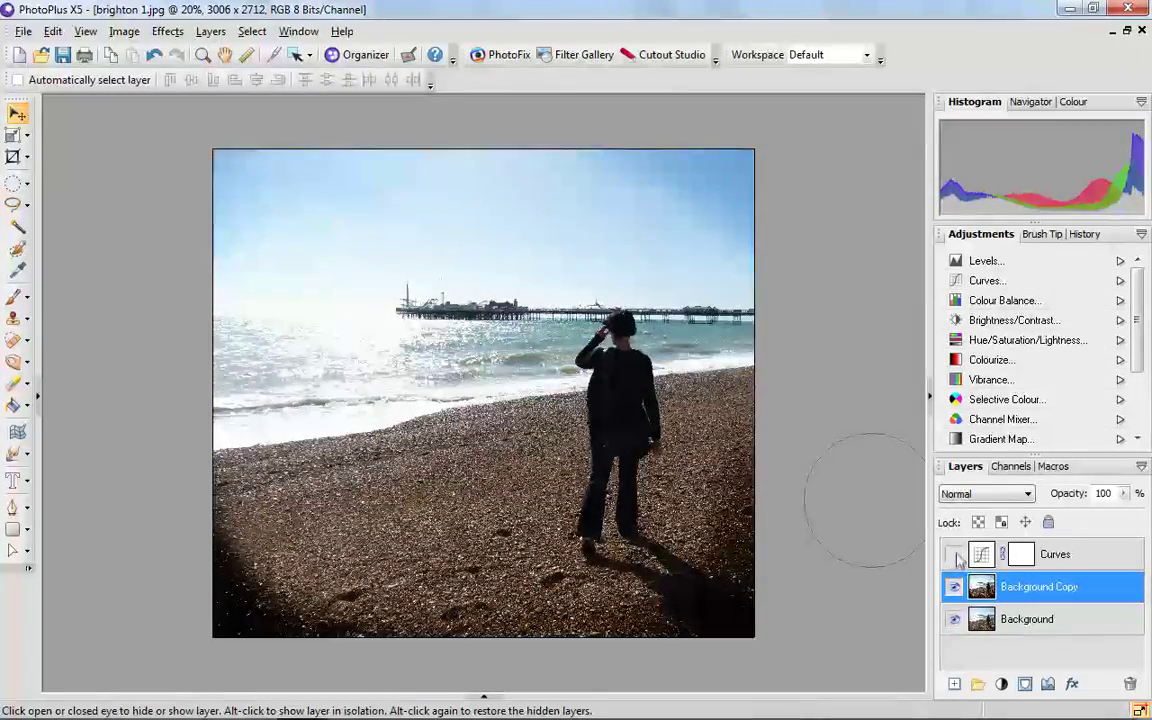
click(955, 556)
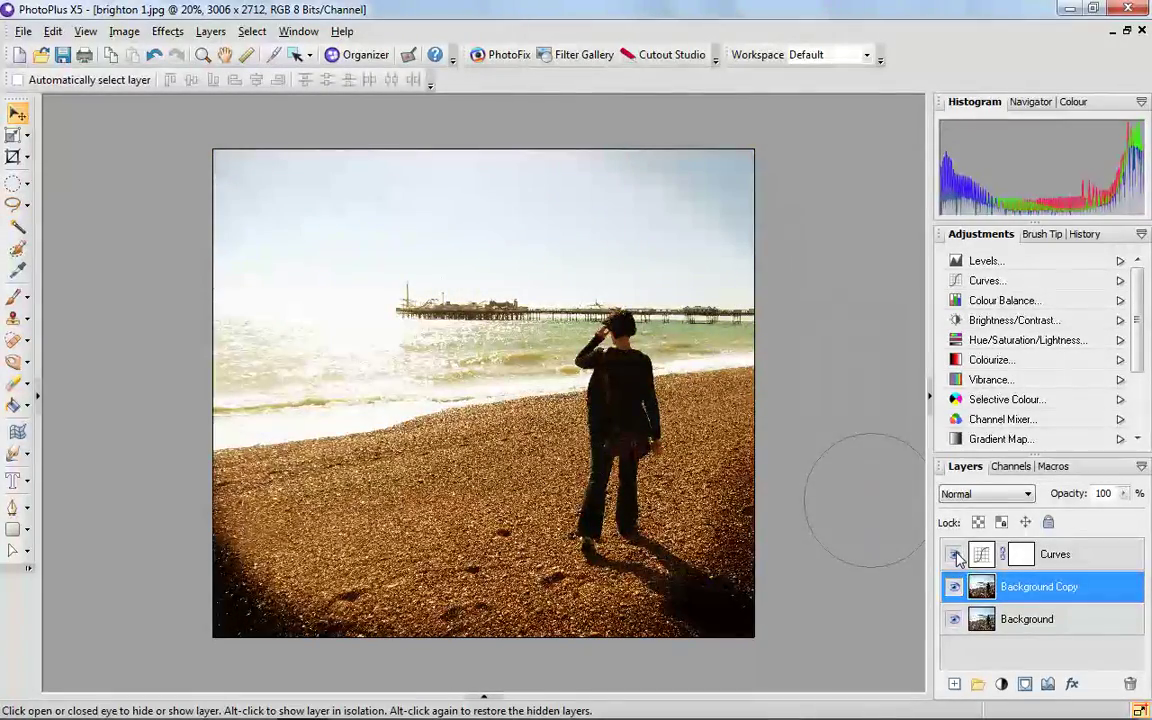
key(o)
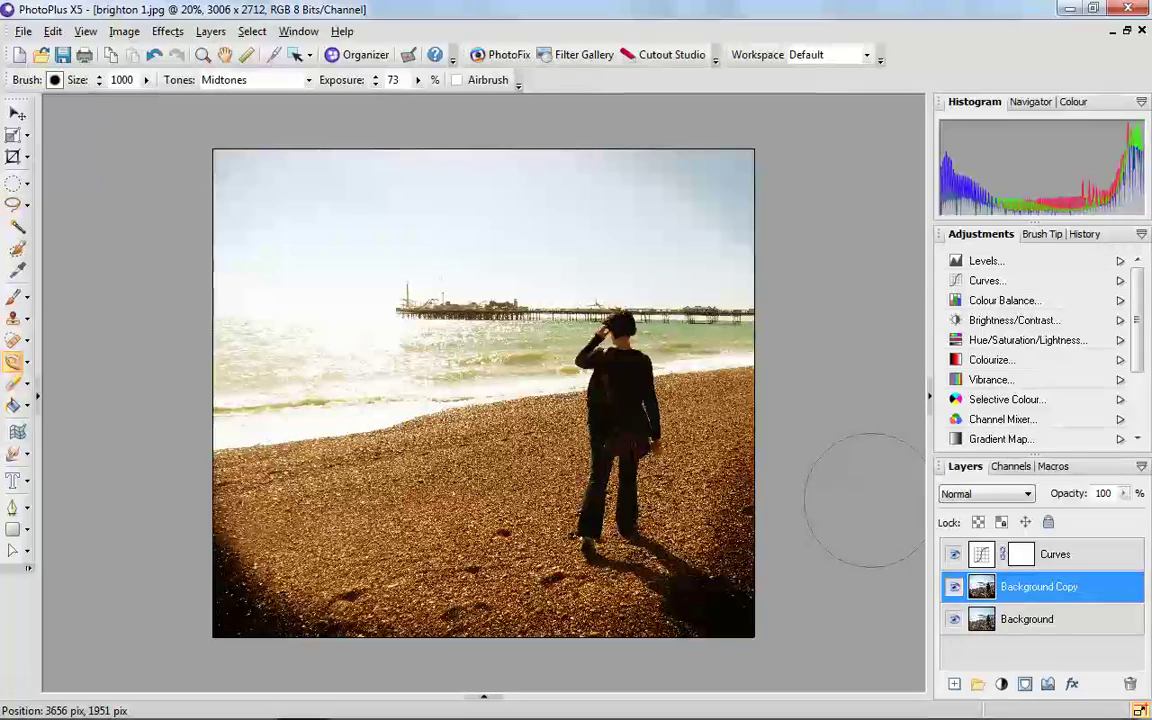